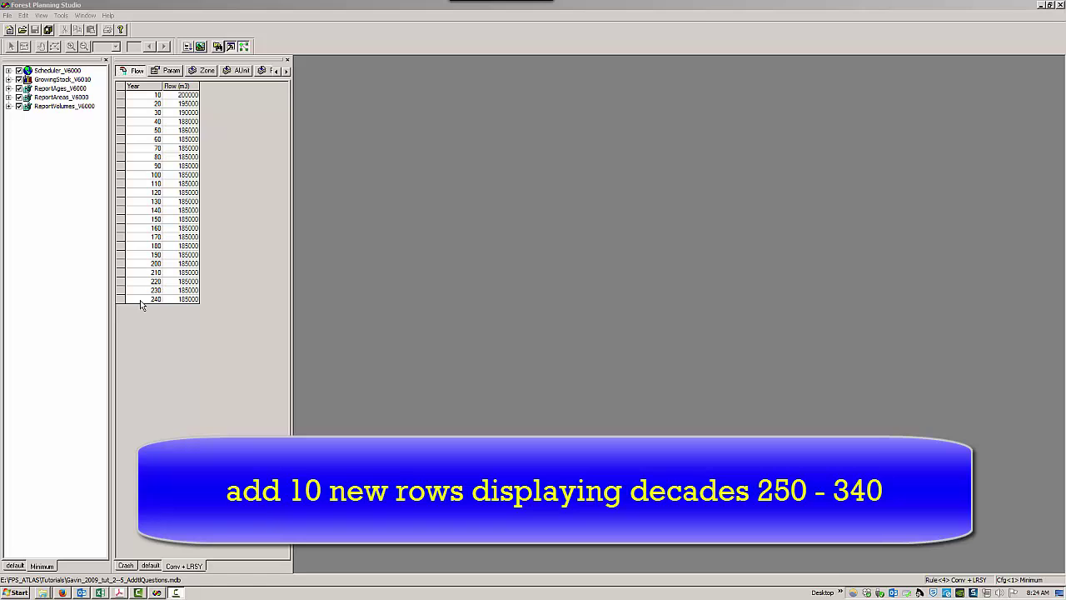
Add ten rows to the end of the flow table, below the year 240 row
drag(144, 300, 184, 300)
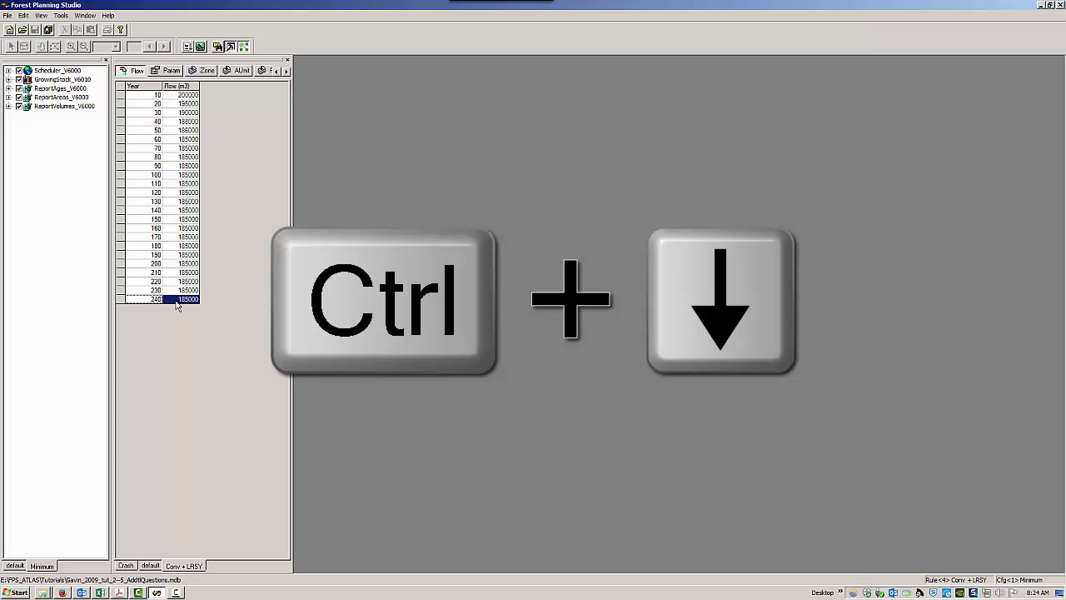
key(ctrl+Down)
key(ctrl+Down)
key(ctrl+Down)
key(ctrl+Down)
key(ctrl+Down)
key(ctrl+Down)
key(ctrl+Down)
key(ctrl+Down)
key(ctrl+Down)
key(ctrl+Down)
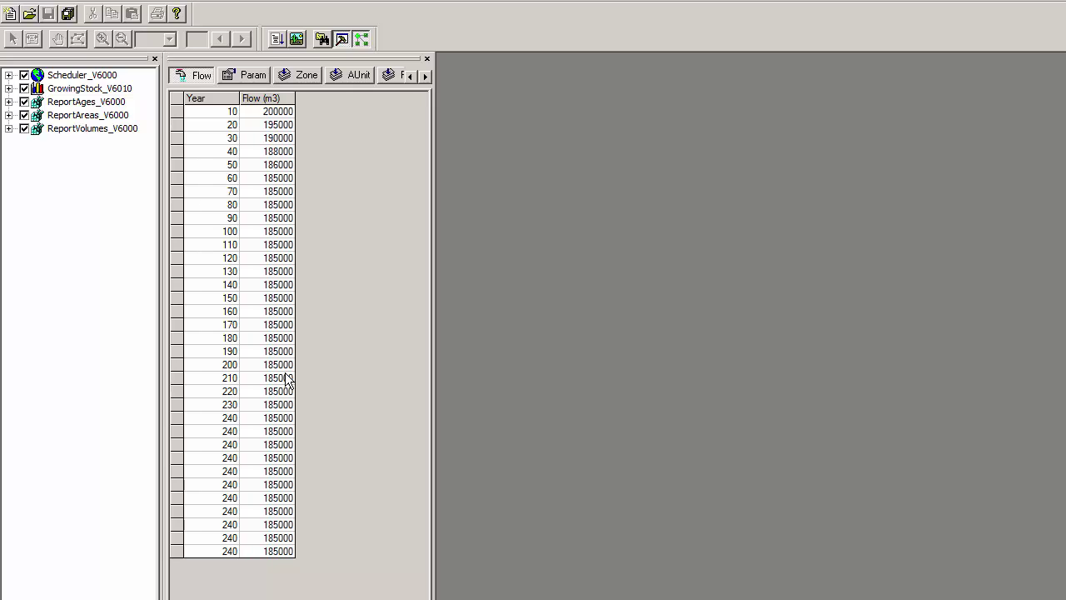
Renumber the years of the ten added flow rows from 250 to 340 in steps of 10
click(237, 431)
text(250)
key(Return)
text(260)
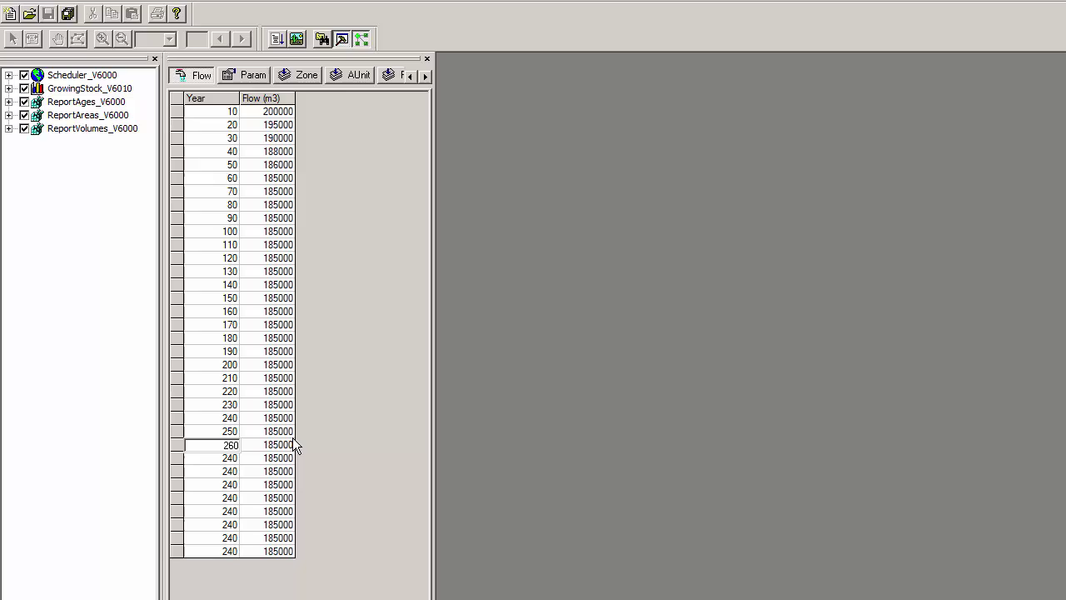
click(266, 524)
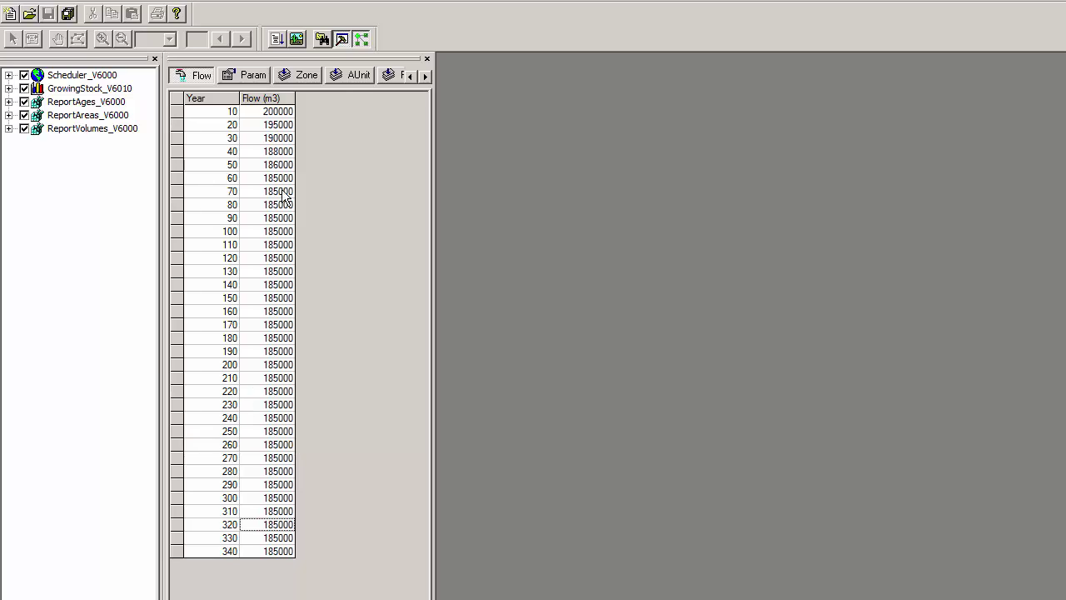
Open a new run window, enlarge it and start the run with the extended flow schedule
click(278, 40)
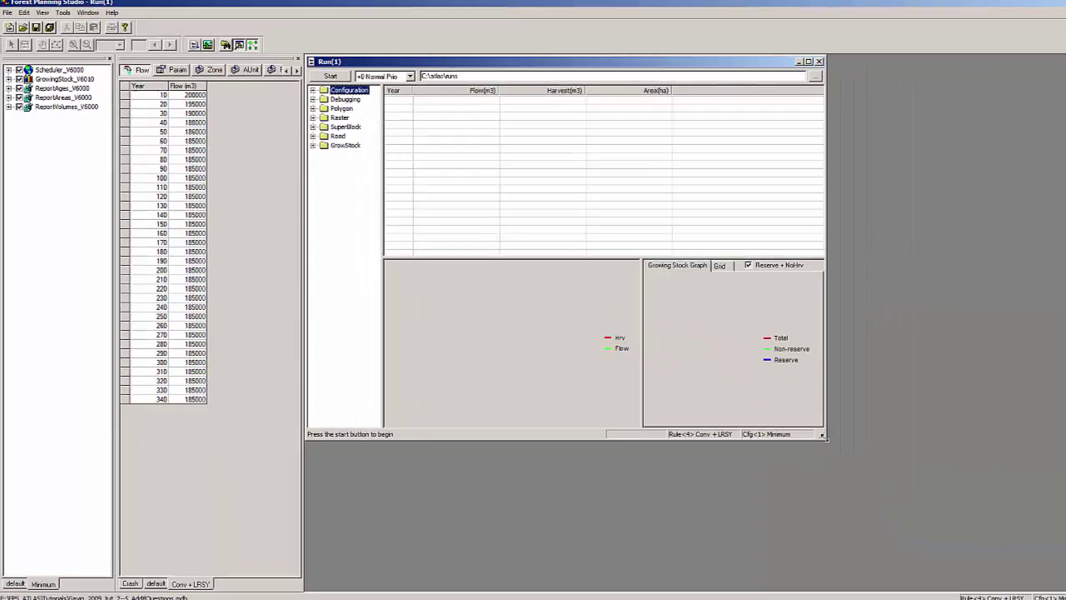
drag(815, 434, 889, 488)
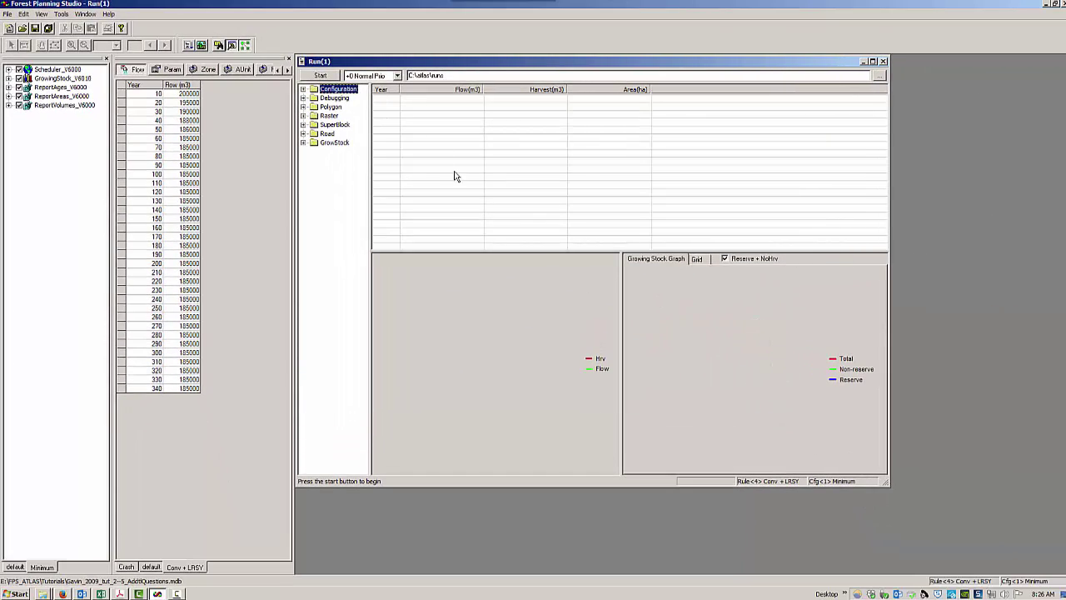
click(321, 77)
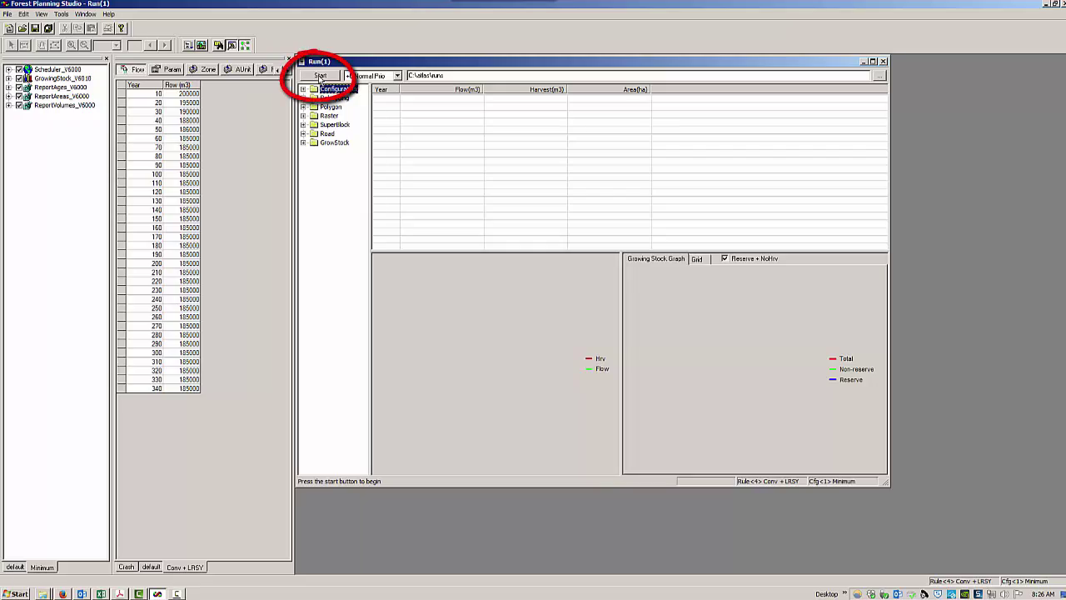
click(320, 77)
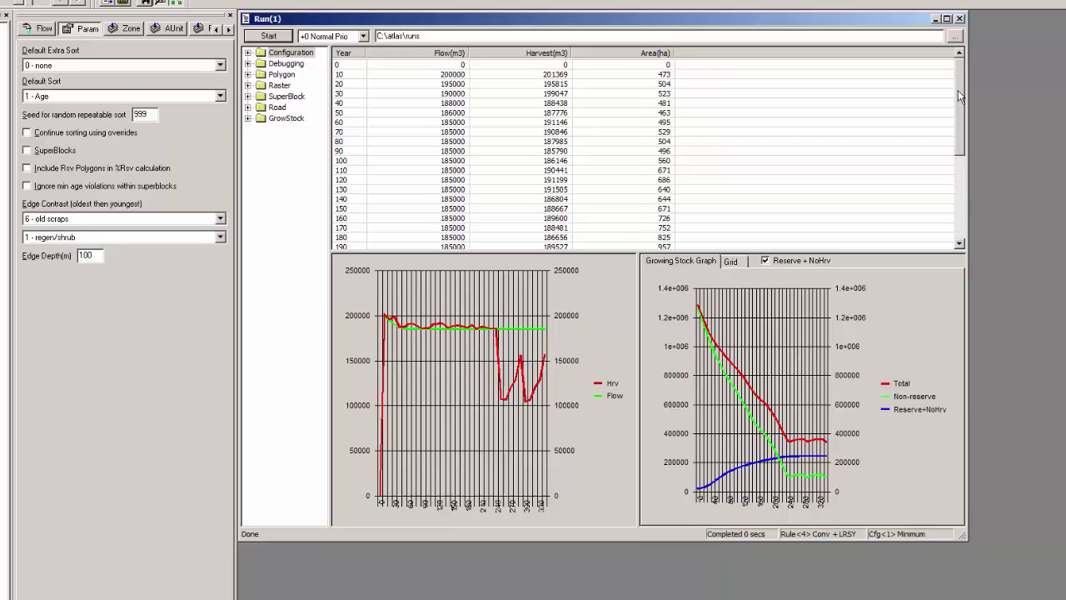
Examine the run results around year 240 and select the year 250 row to check its harvest
drag(878, 125, 882, 142)
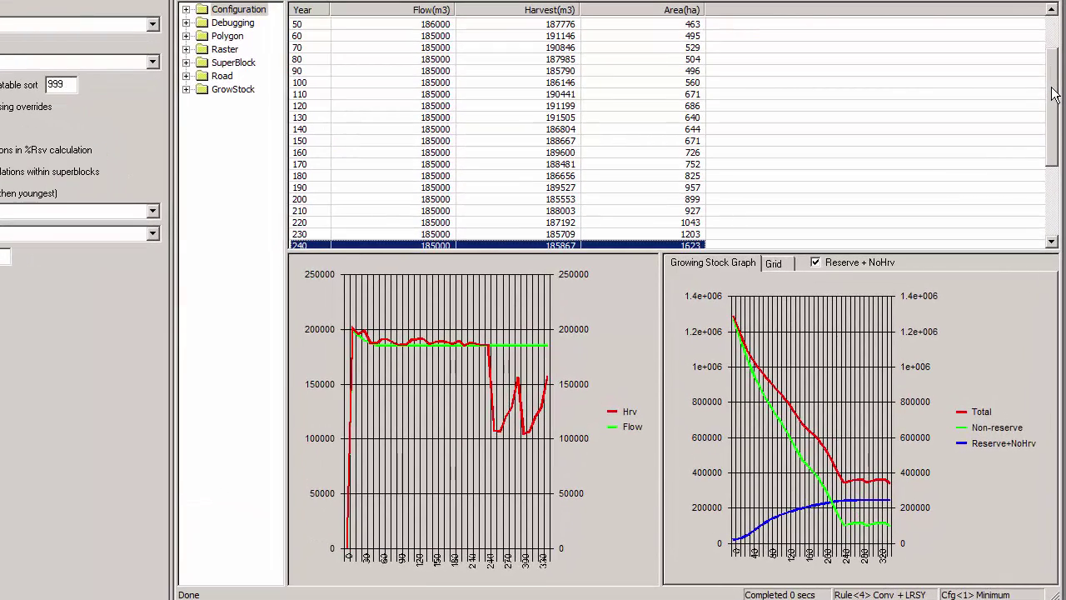
drag(1057, 88, 1058, 108)
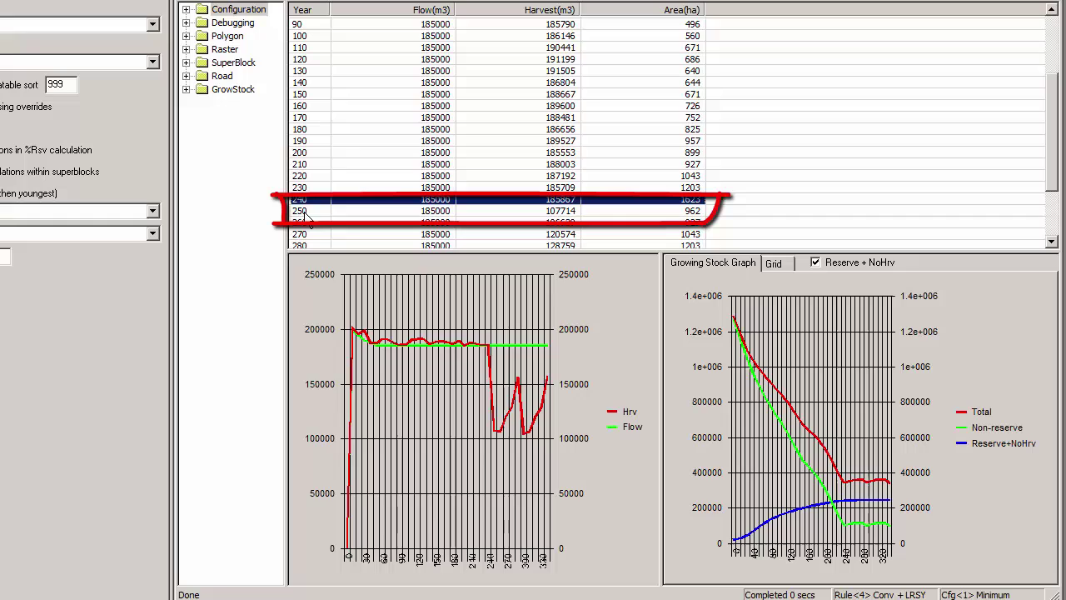
click(565, 213)
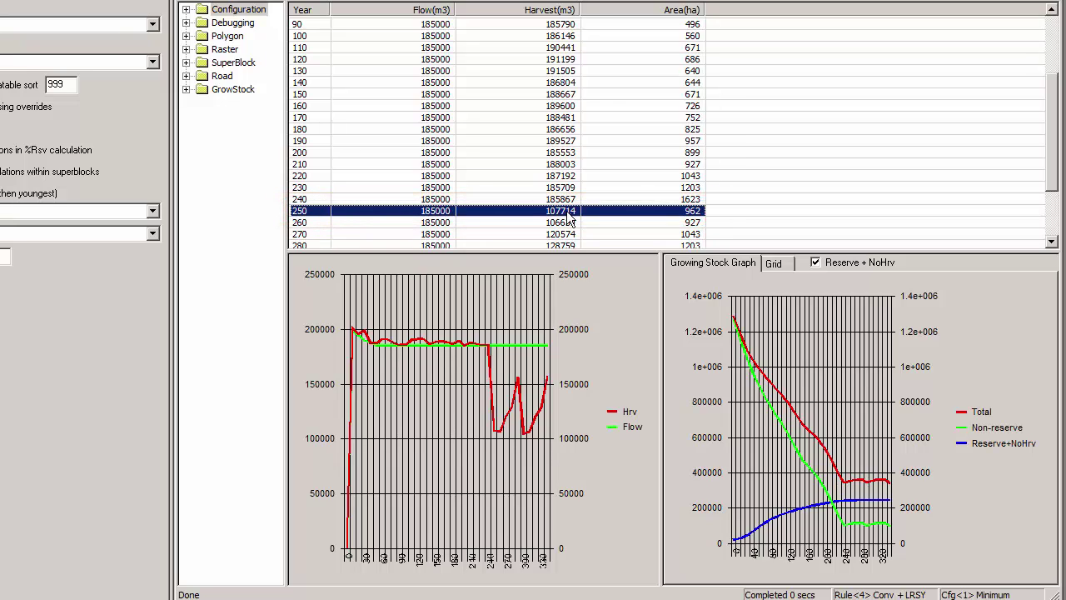
Open the run's polygon results table and display period 1
right_click(352, 211)
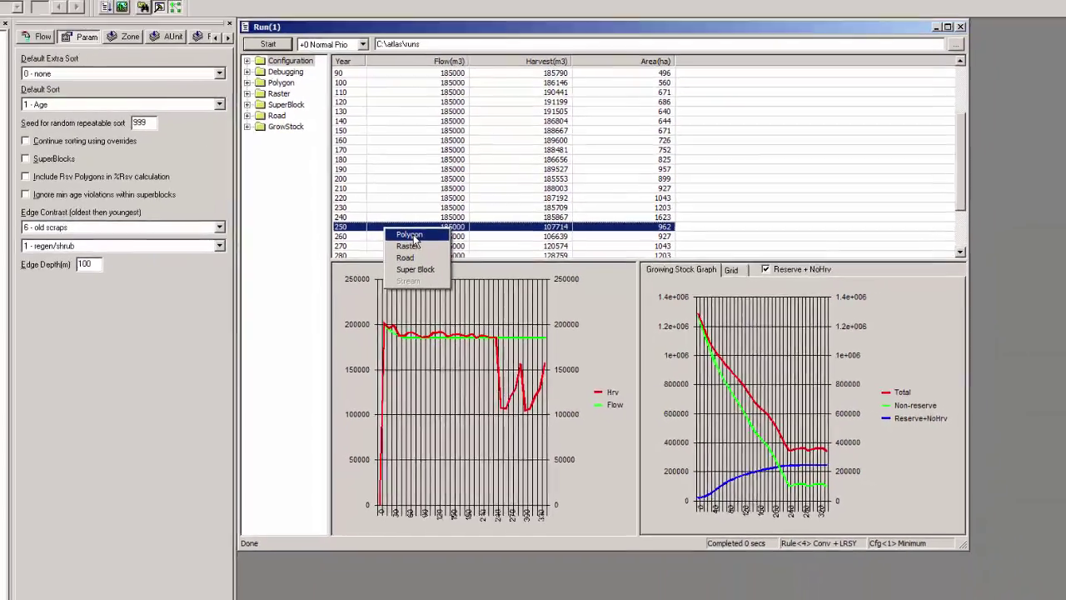
click(373, 220)
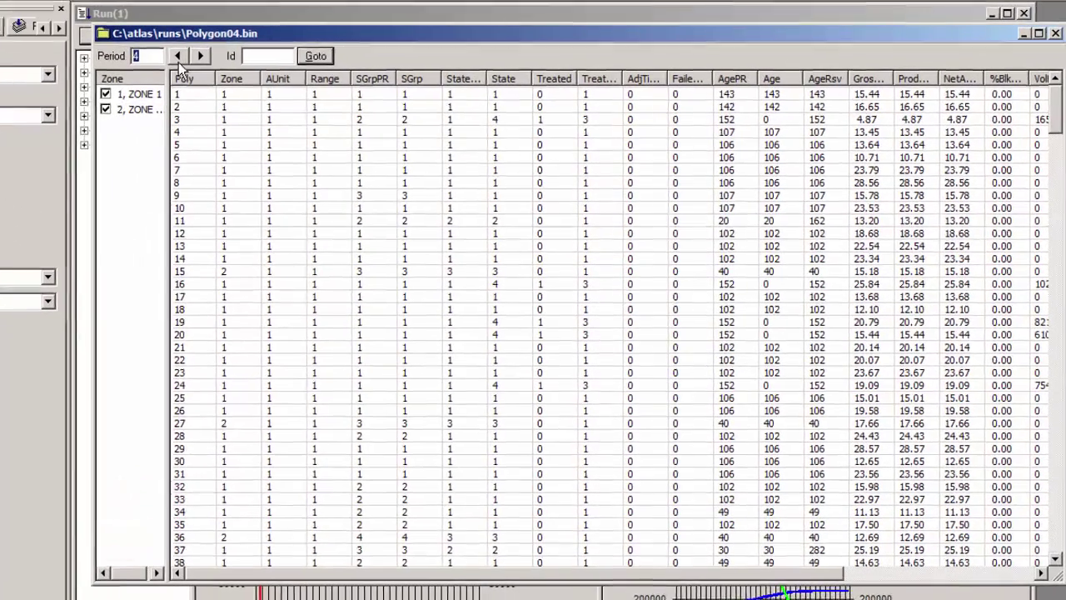
double_click(243, 74)
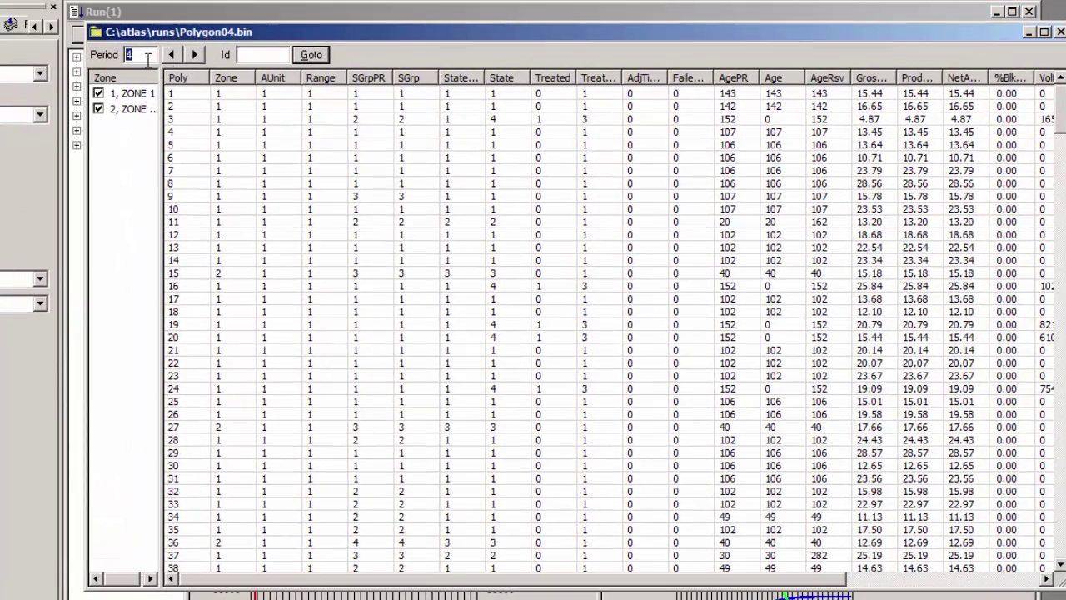
text(1)
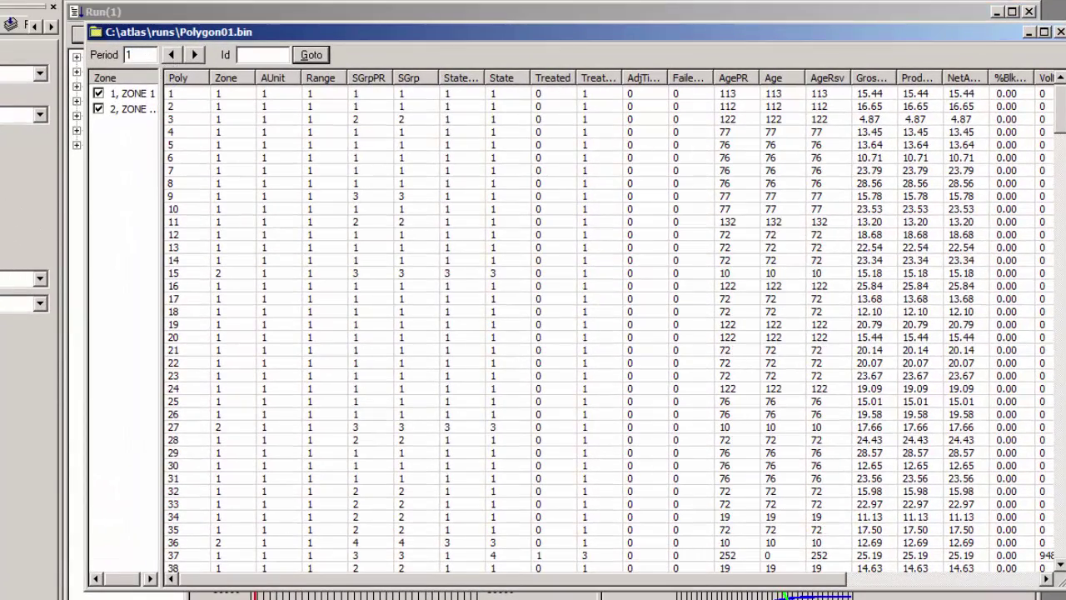
Step the polygon table forward from period 1 past period 8, examining the polygons' age and treatment columns
click(195, 56)
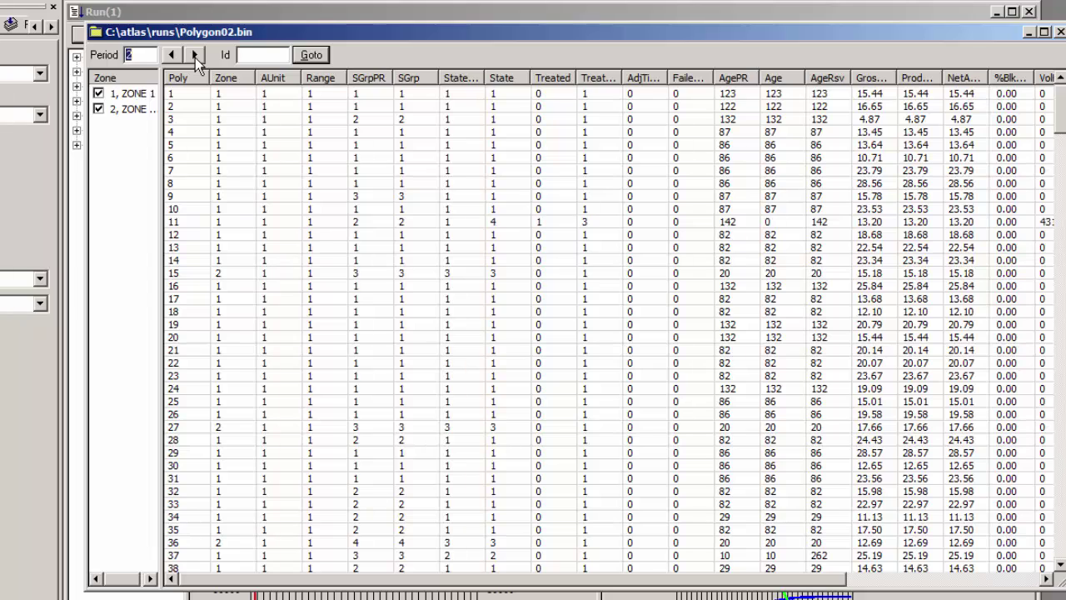
click(195, 56)
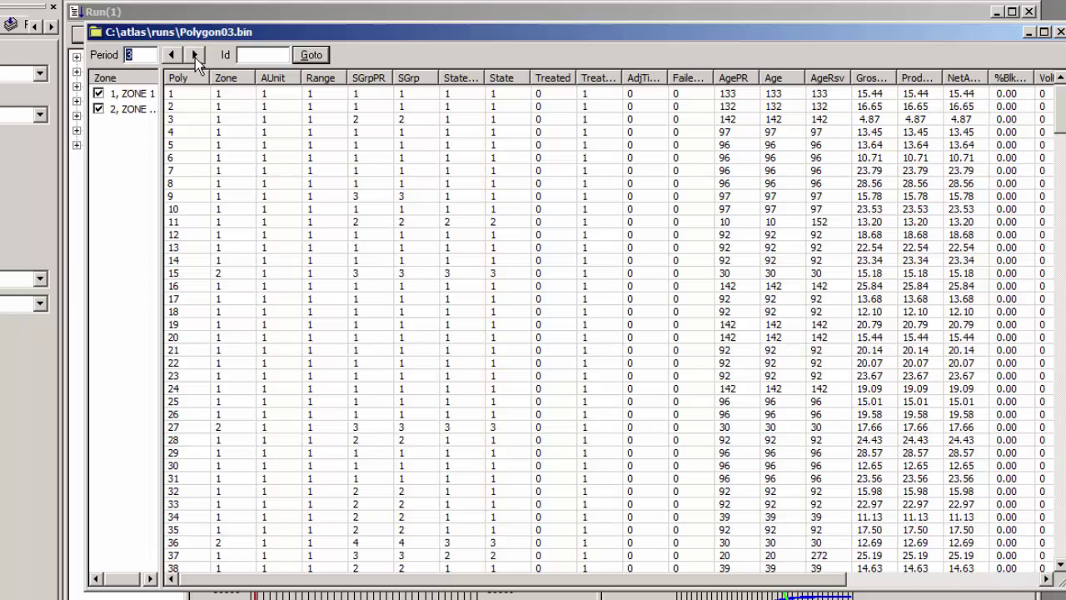
click(195, 56)
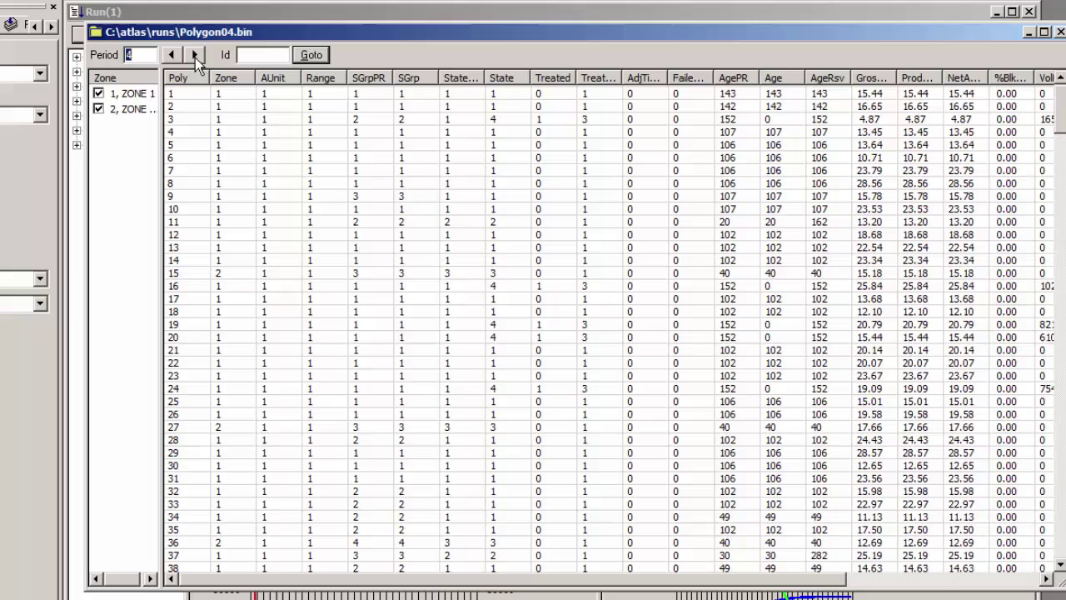
click(195, 56)
click(194, 55)
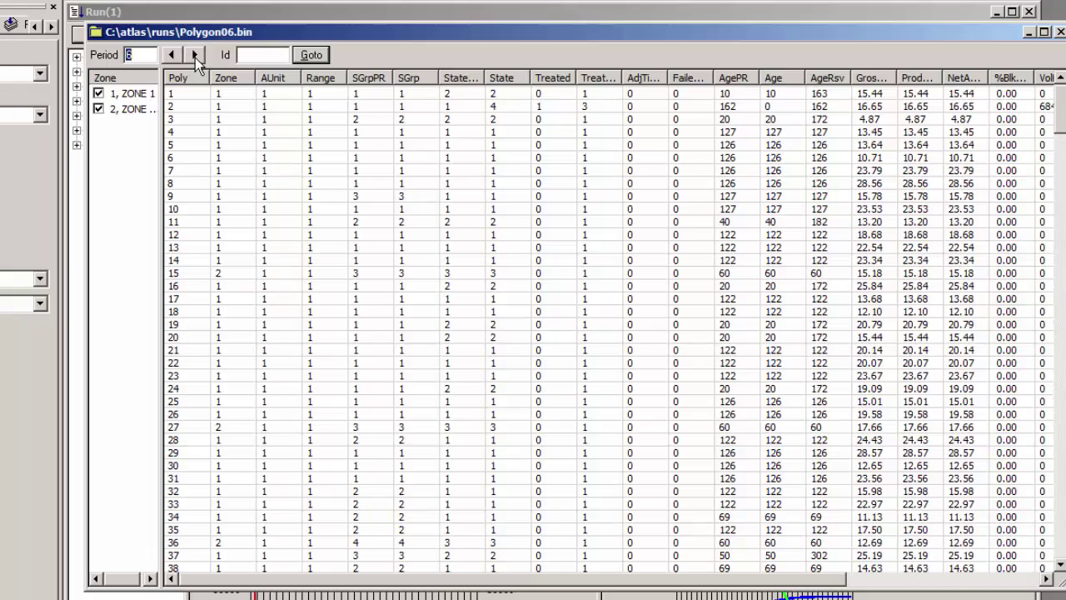
click(195, 56)
click(195, 56)
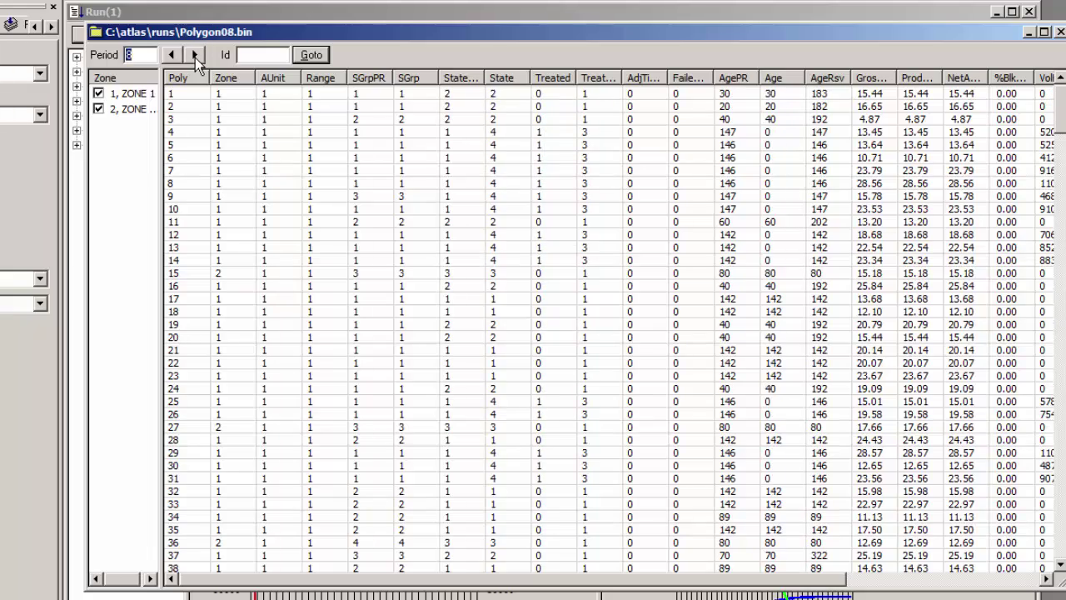
click(194, 56)
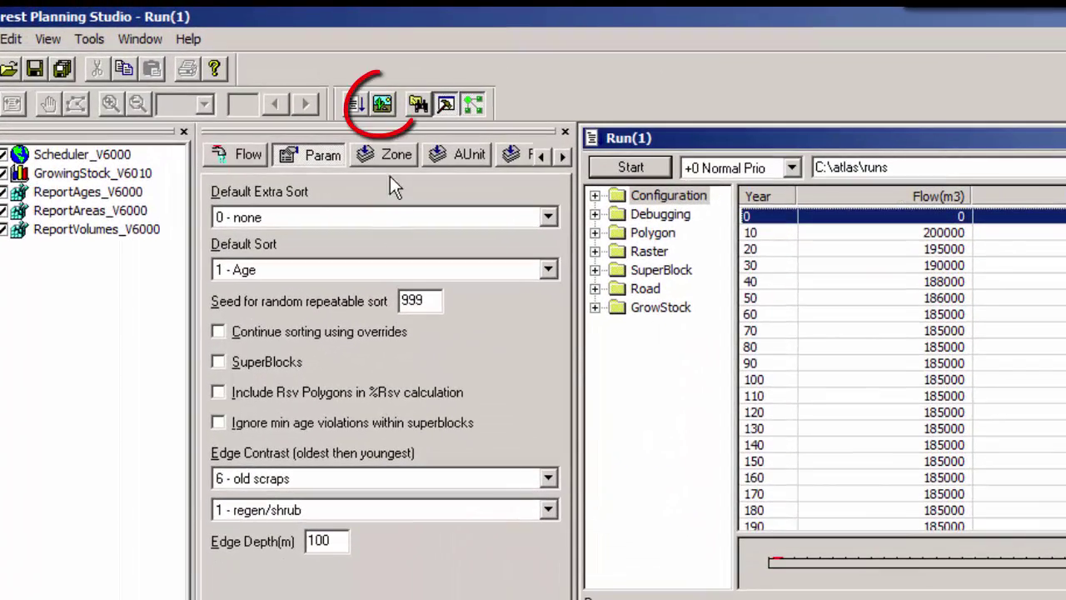
Open a map viewer, attach the run's year 0 results to it and reposition its window over the run window
click(382, 105)
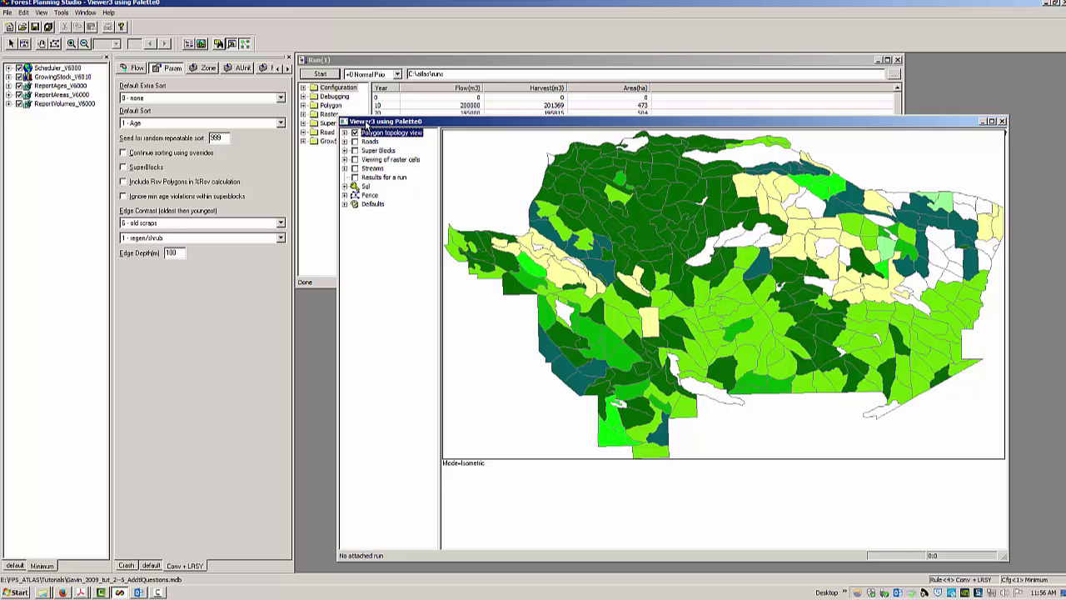
drag(366, 125, 354, 139)
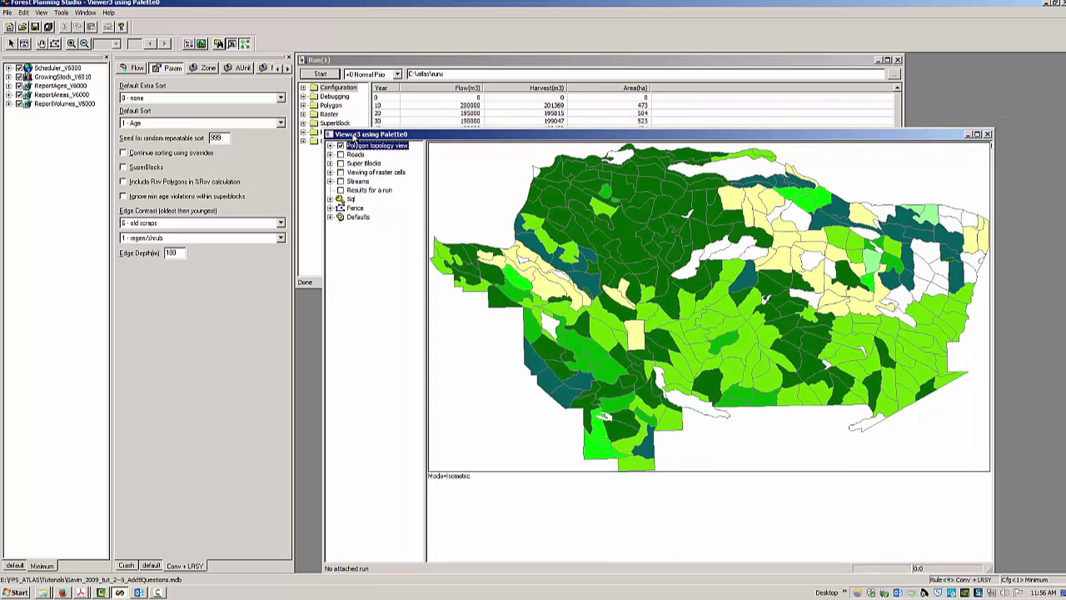
click(379, 98)
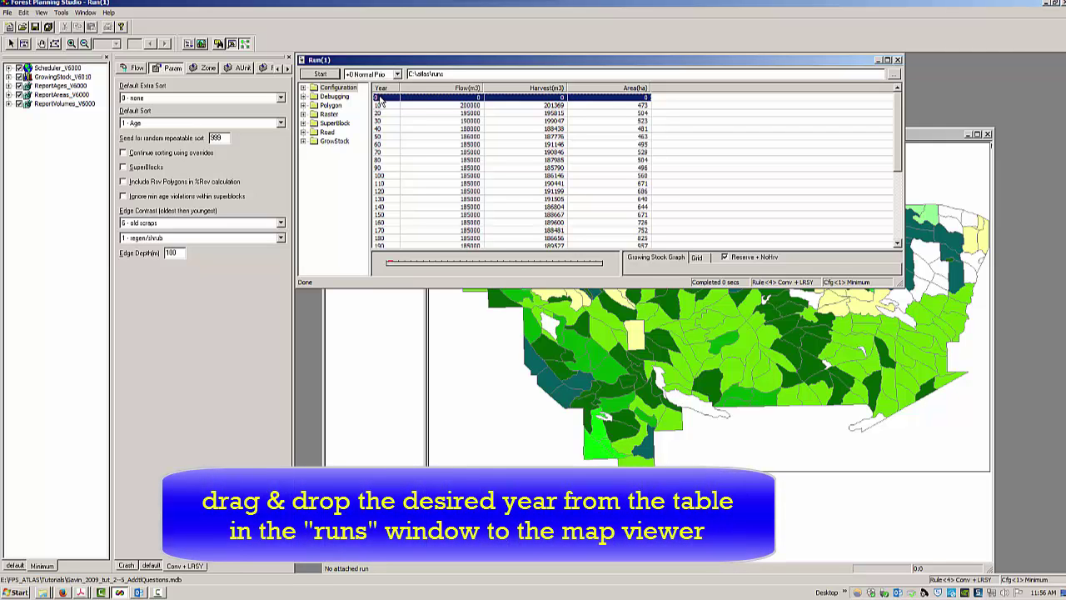
drag(379, 100, 579, 326)
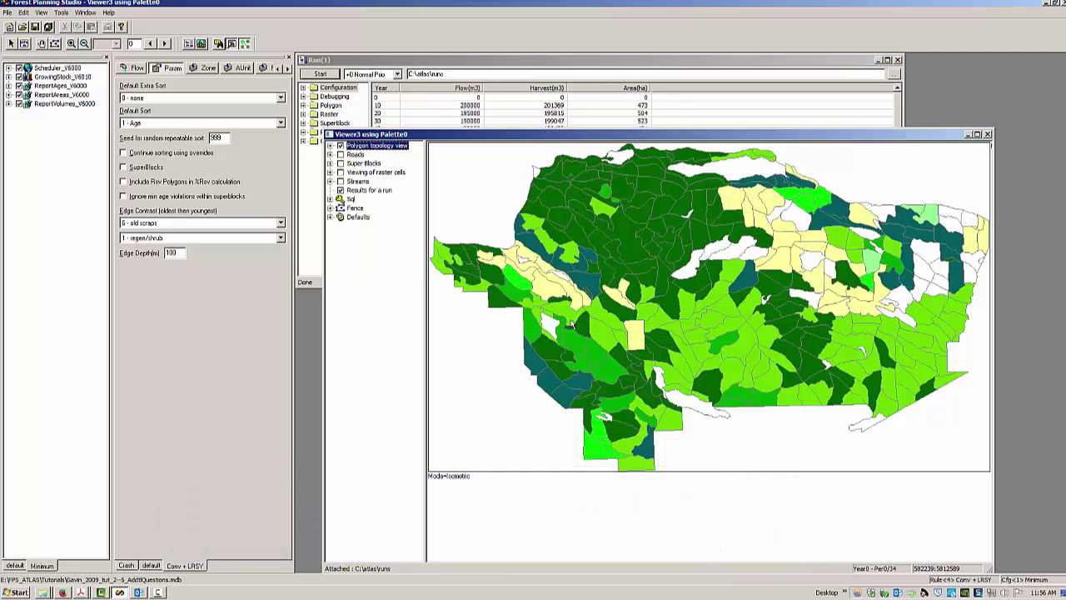
drag(438, 134, 413, 64)
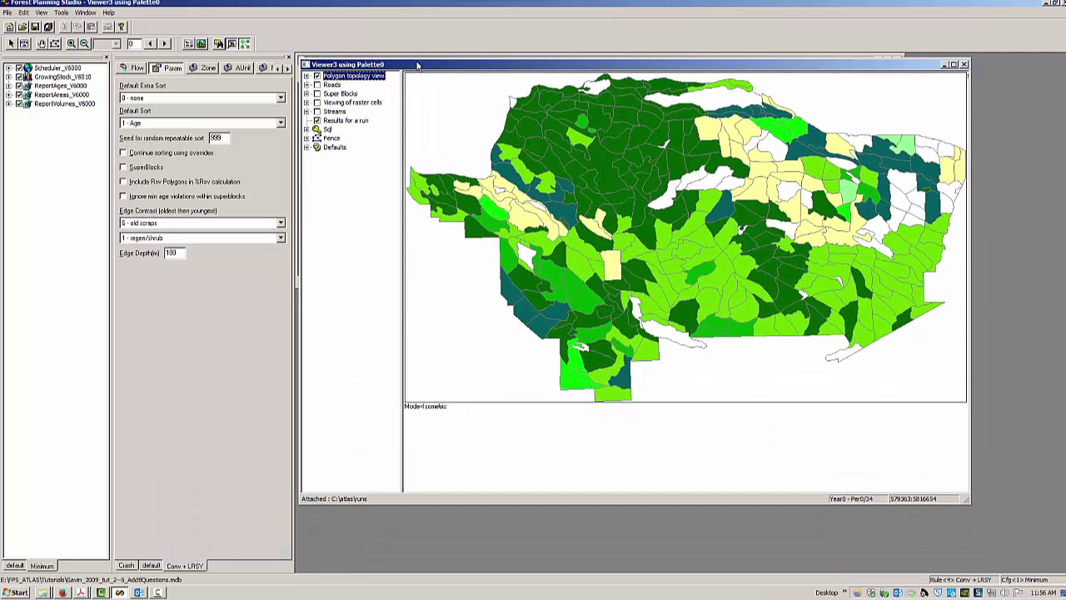
Expand the polygon topology view's attributes to examine the Age colour classes used on the map
click(306, 76)
click(316, 93)
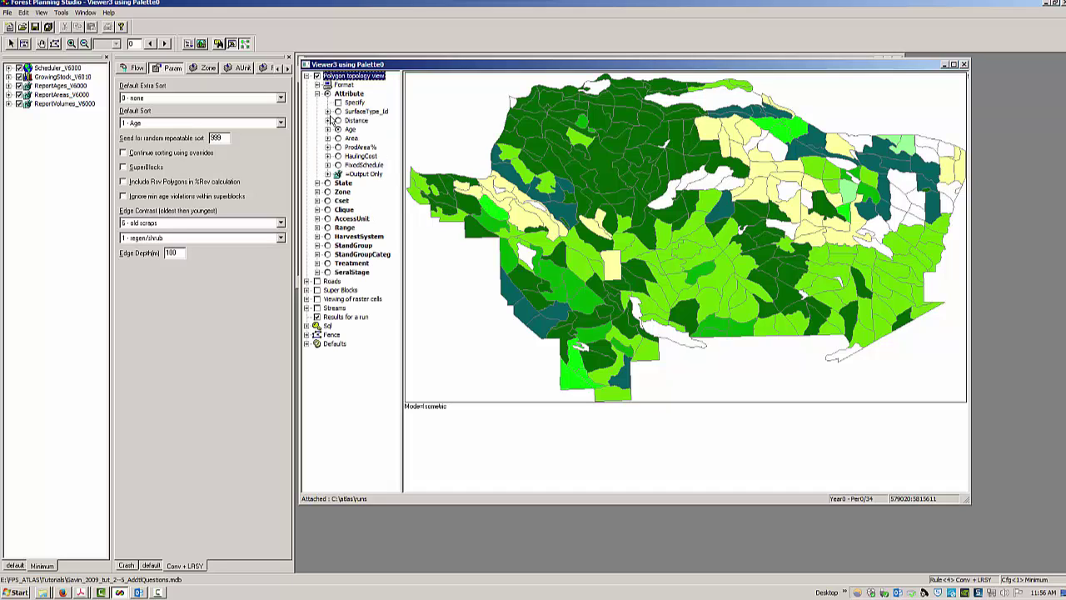
click(327, 129)
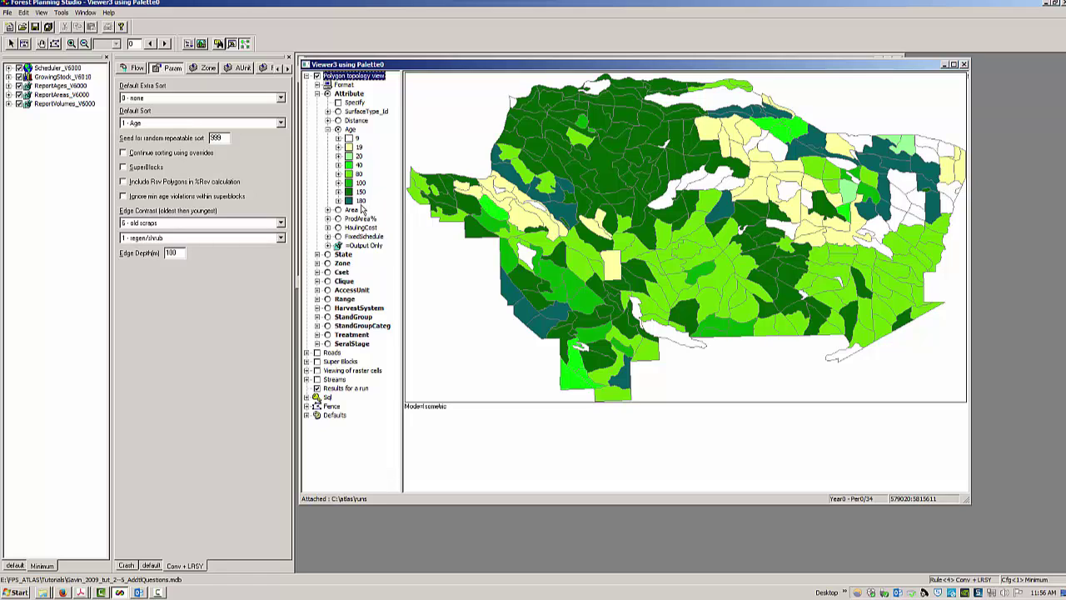
click(337, 207)
click(342, 208)
Step the age map forward period by period past year 70, and close the map viewer
click(168, 44)
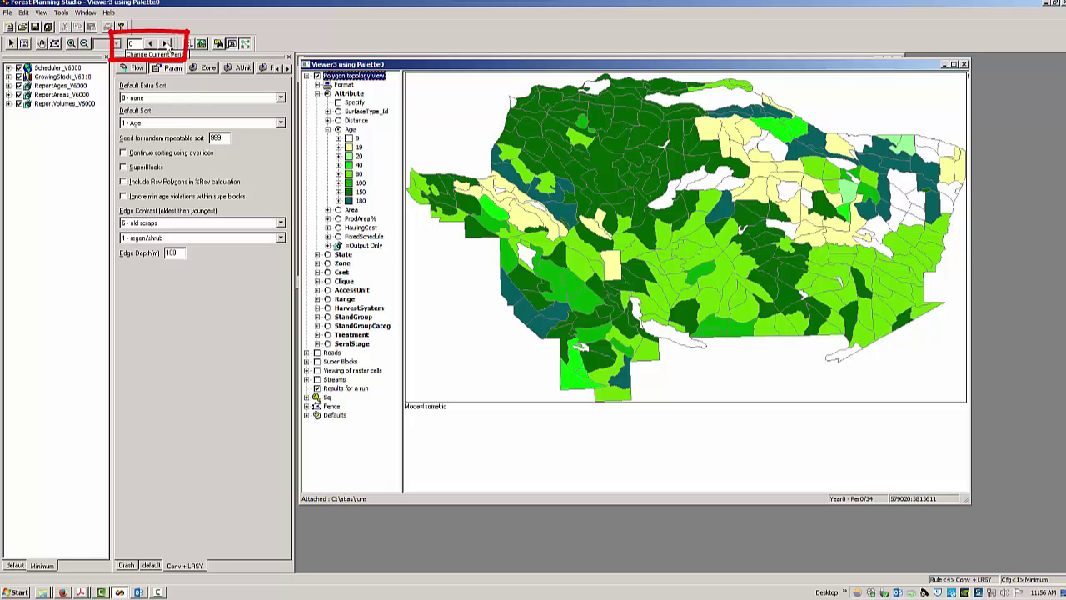
click(167, 45)
click(167, 44)
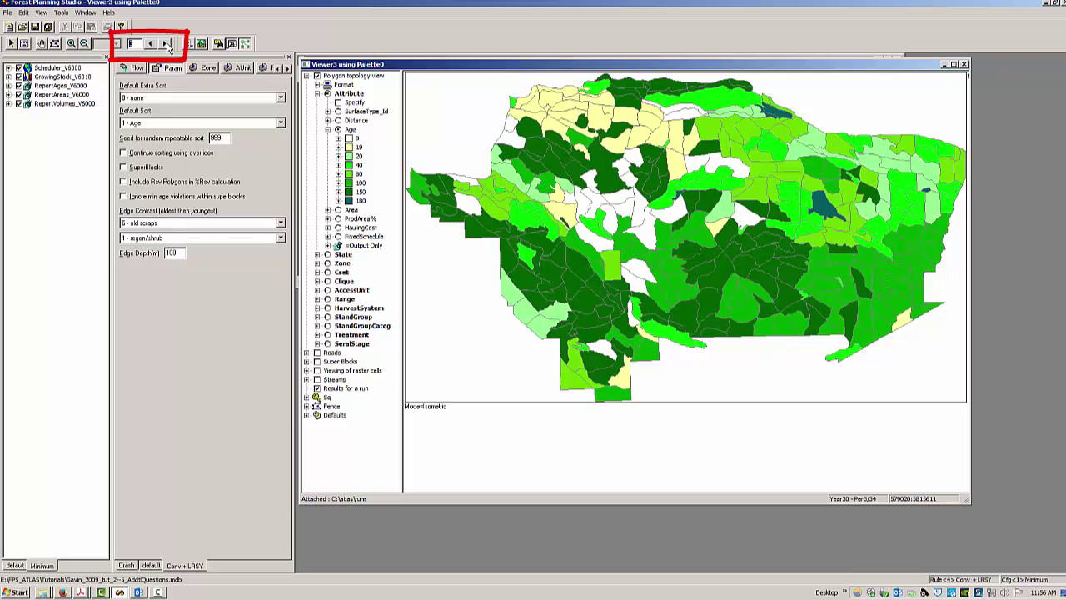
click(167, 44)
click(167, 45)
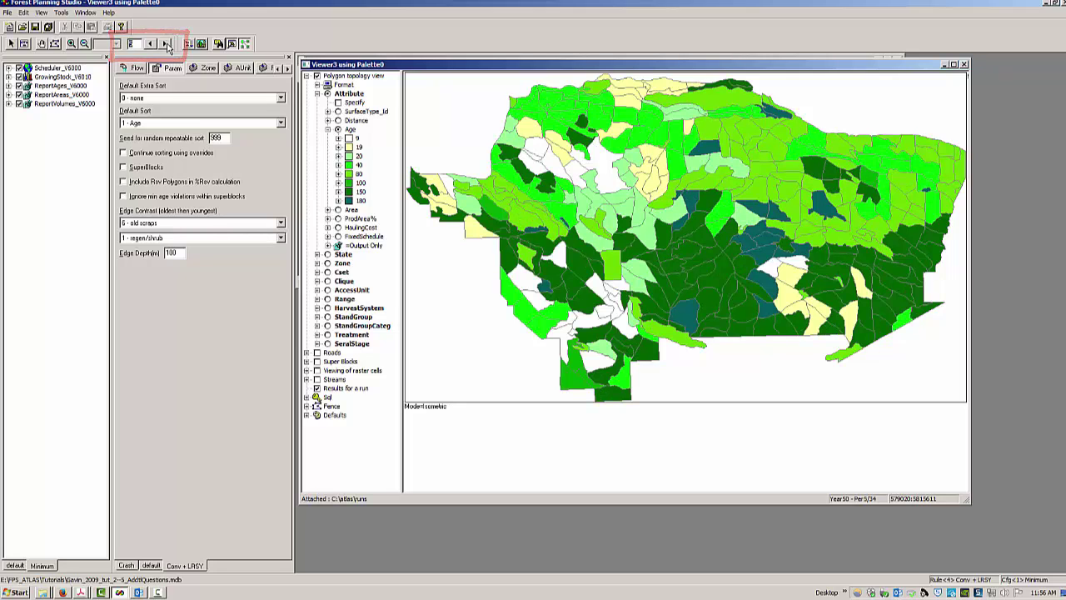
click(167, 44)
click(167, 44)
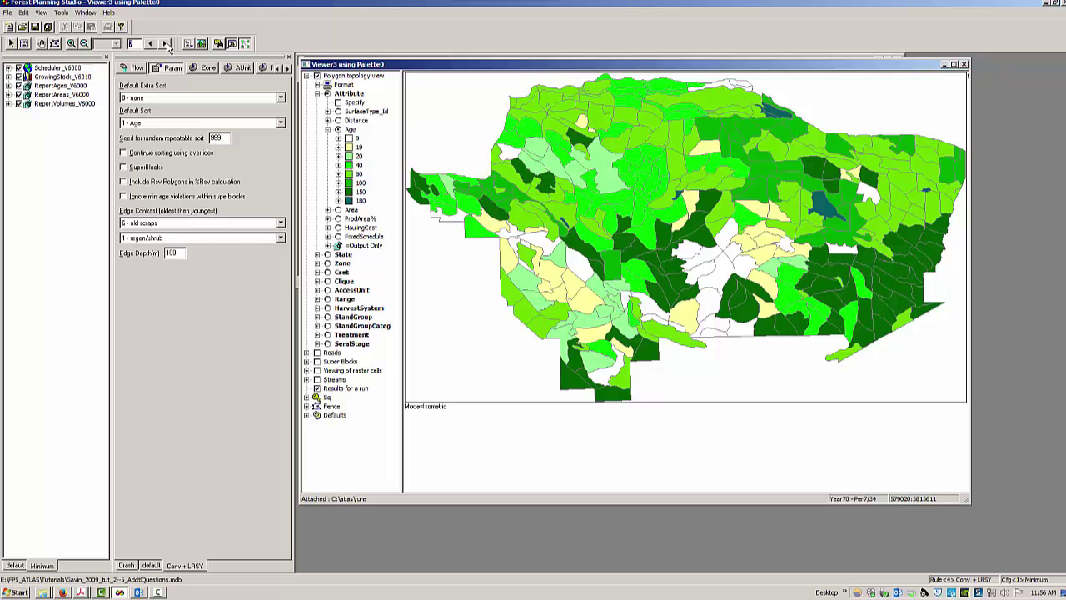
click(167, 44)
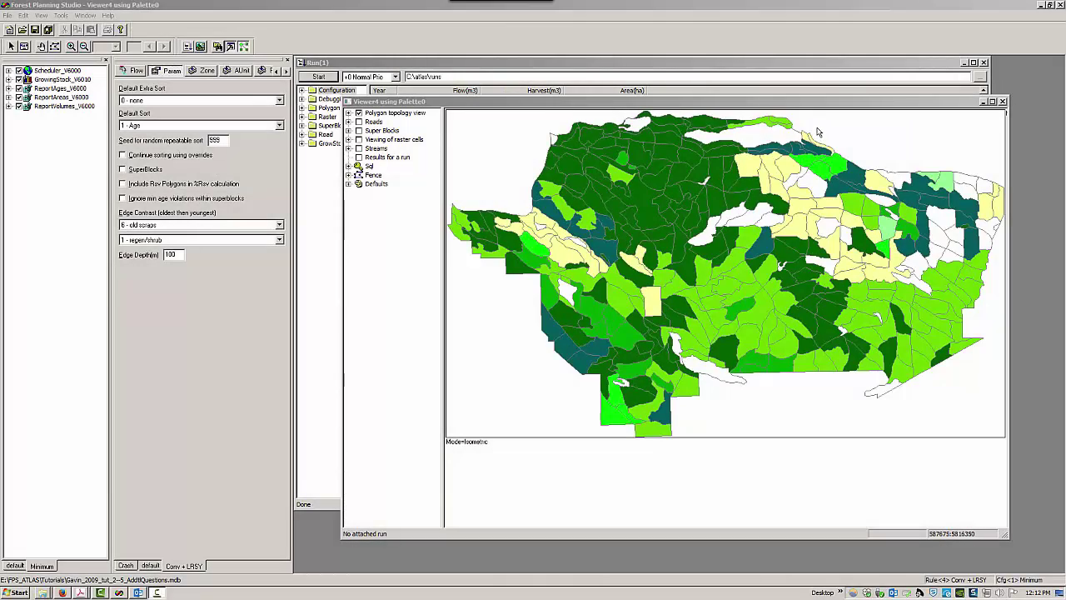
click(1003, 101)
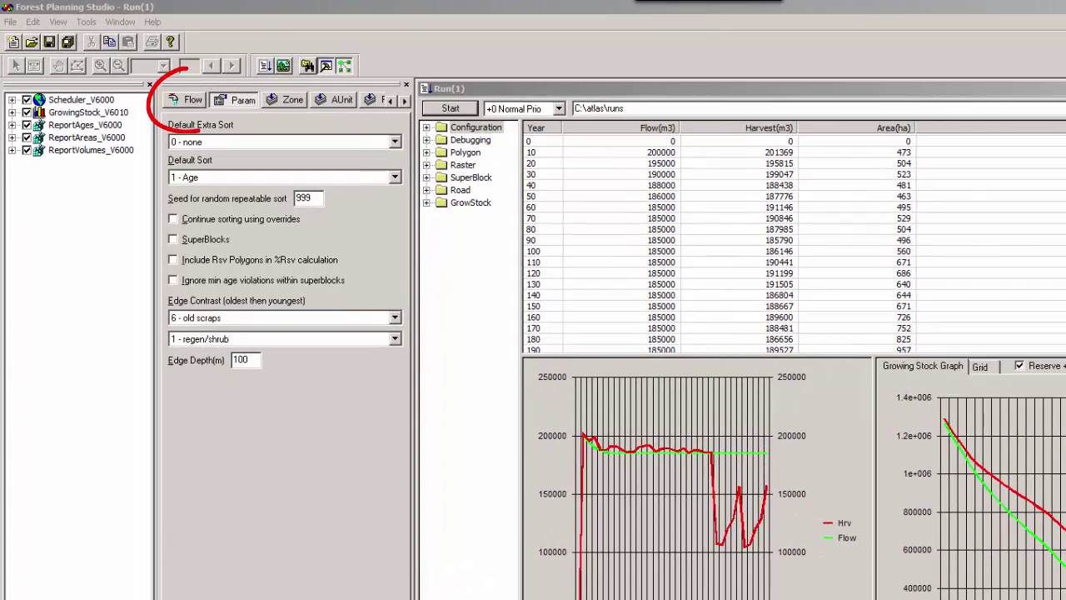
Set the flow to 260000 for year 10, falling 10000 per decade to 200000 at year 70, and 120000 for years 80 to 340
click(187, 100)
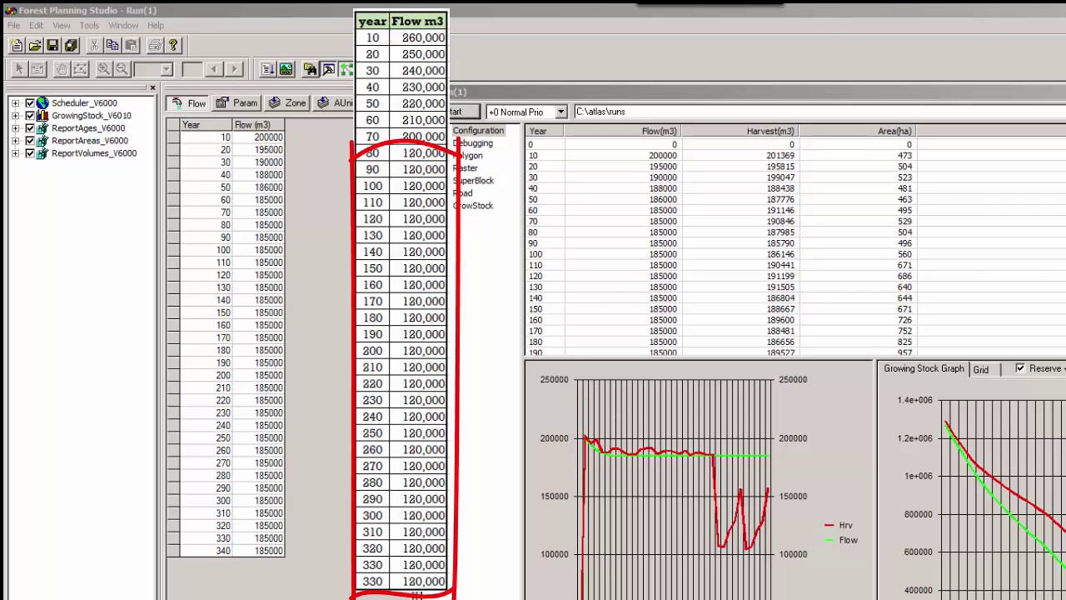
click(271, 137)
text(260)
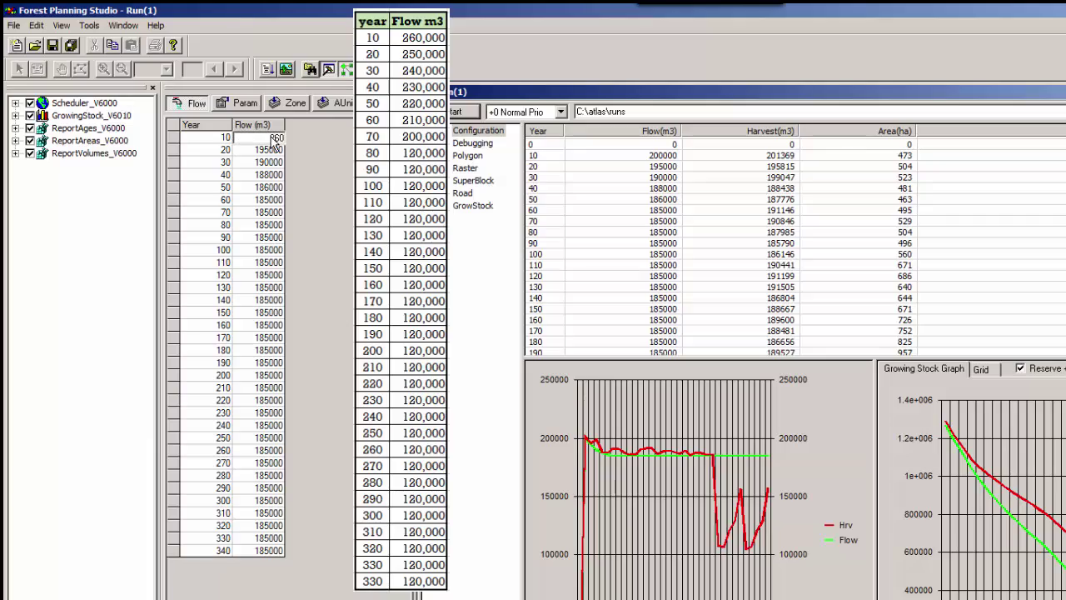
text(000)
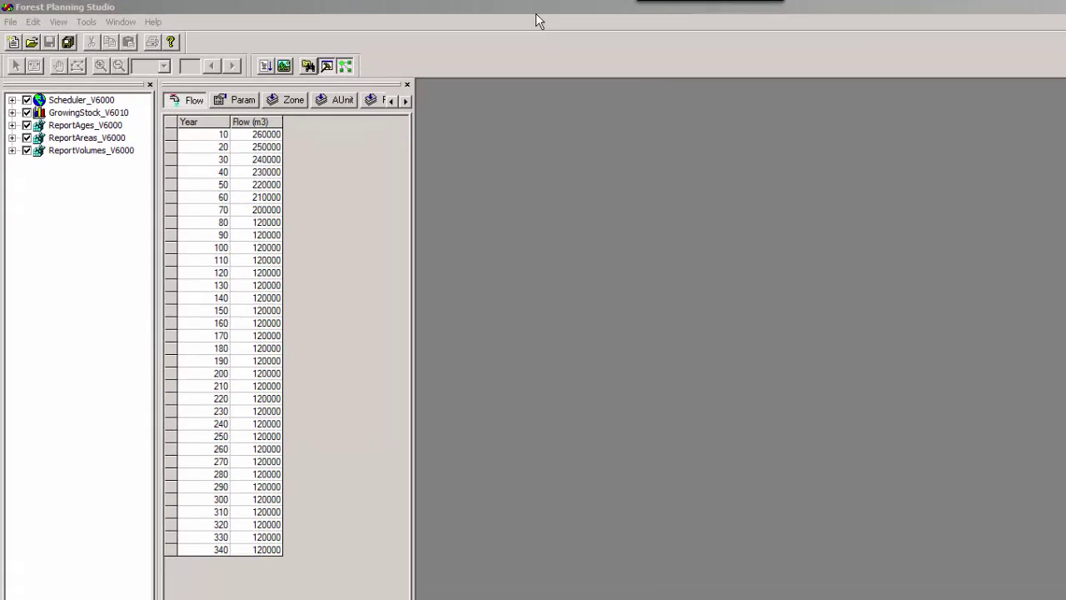
Open a new run window and start the run with the revised flow values
click(281, 70)
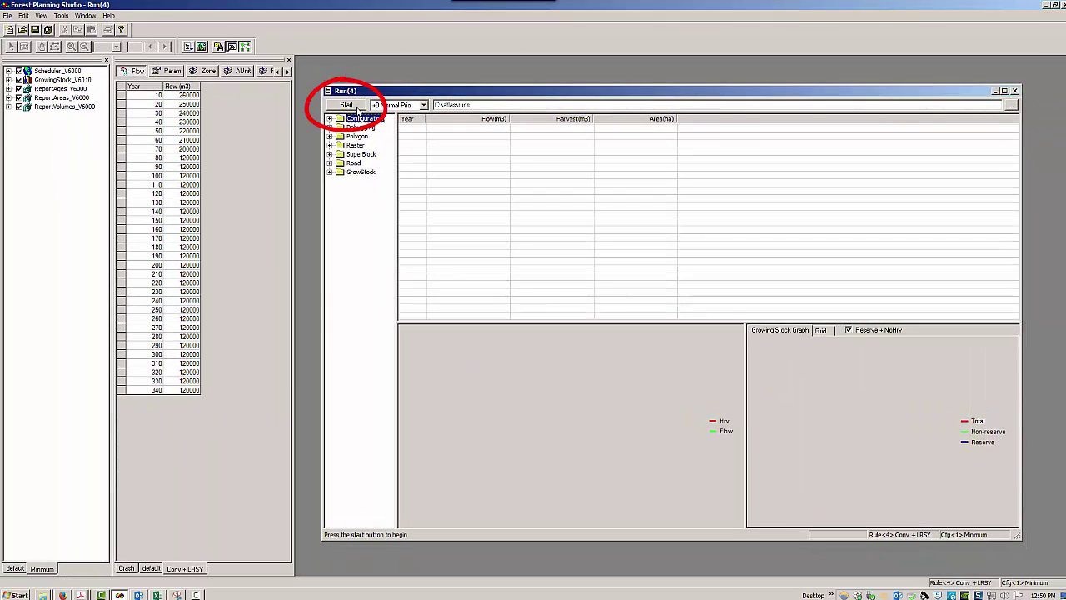
click(356, 106)
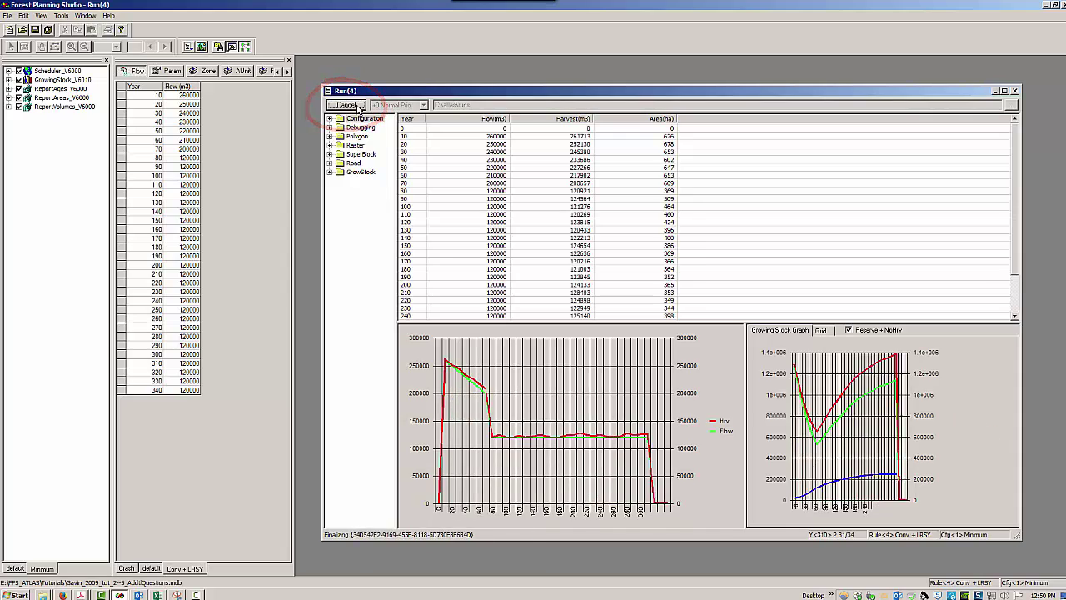